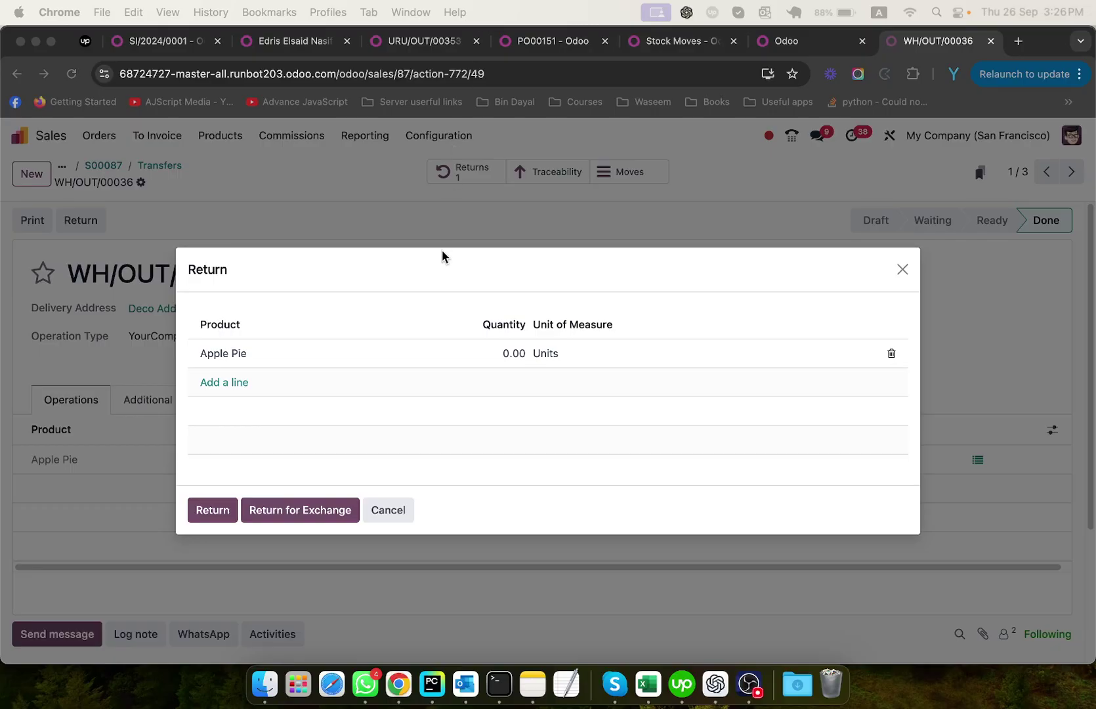
Dismiss the pending return without returning anything and go to the Quotations list
{"action": "left_click", "coordinate": [386, 510]}
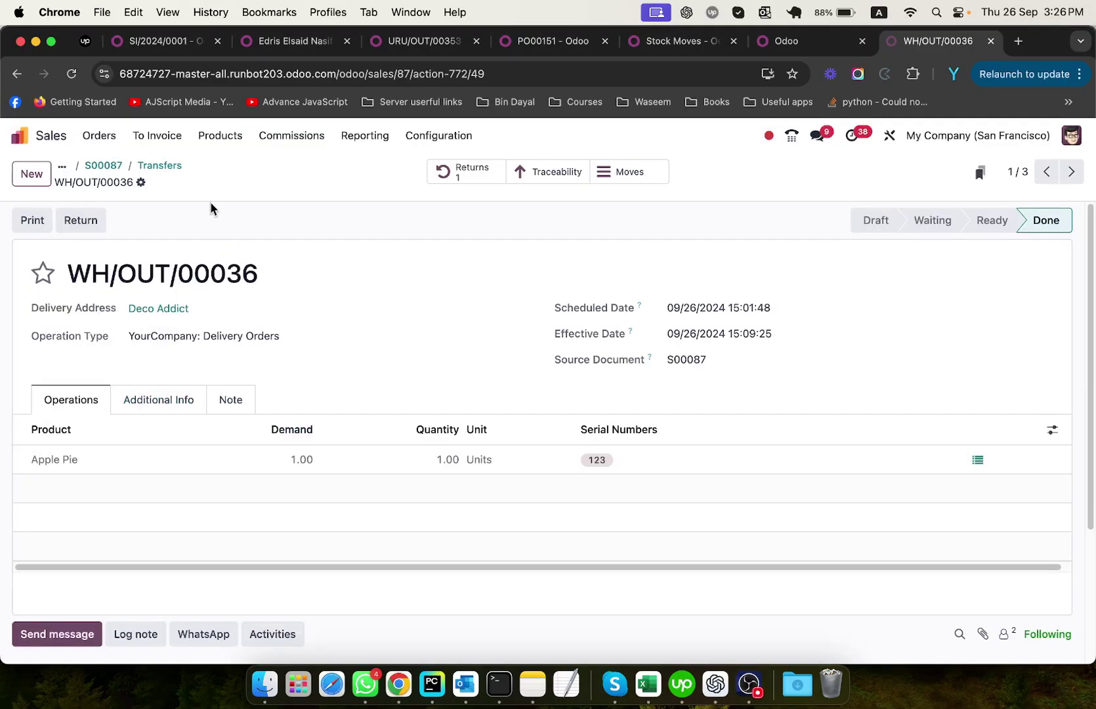
{"action": "left_click", "coordinate": [98, 135]}
{"action": "left_click", "coordinate": [133, 168]}
Open Apple Pie, keep tracking By Unique Serial Number, and view its on-hand stock per serial
{"action": "left_click", "coordinate": [208, 144]}
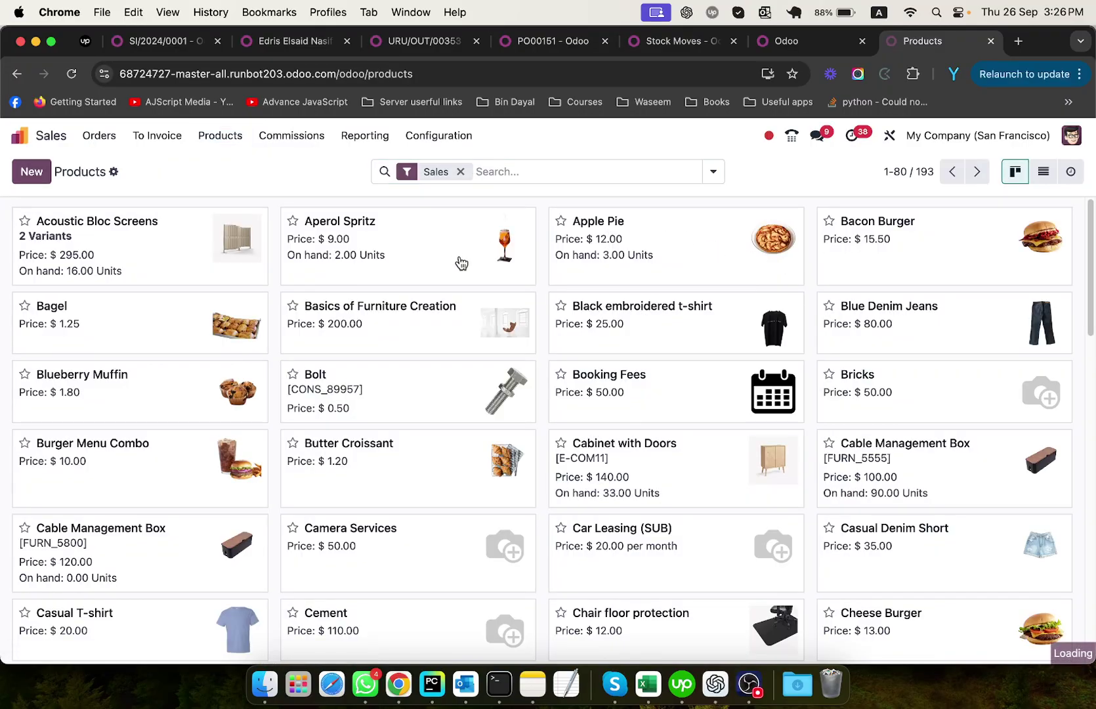
{"action": "triple_click", "coordinate": [143, 287]}
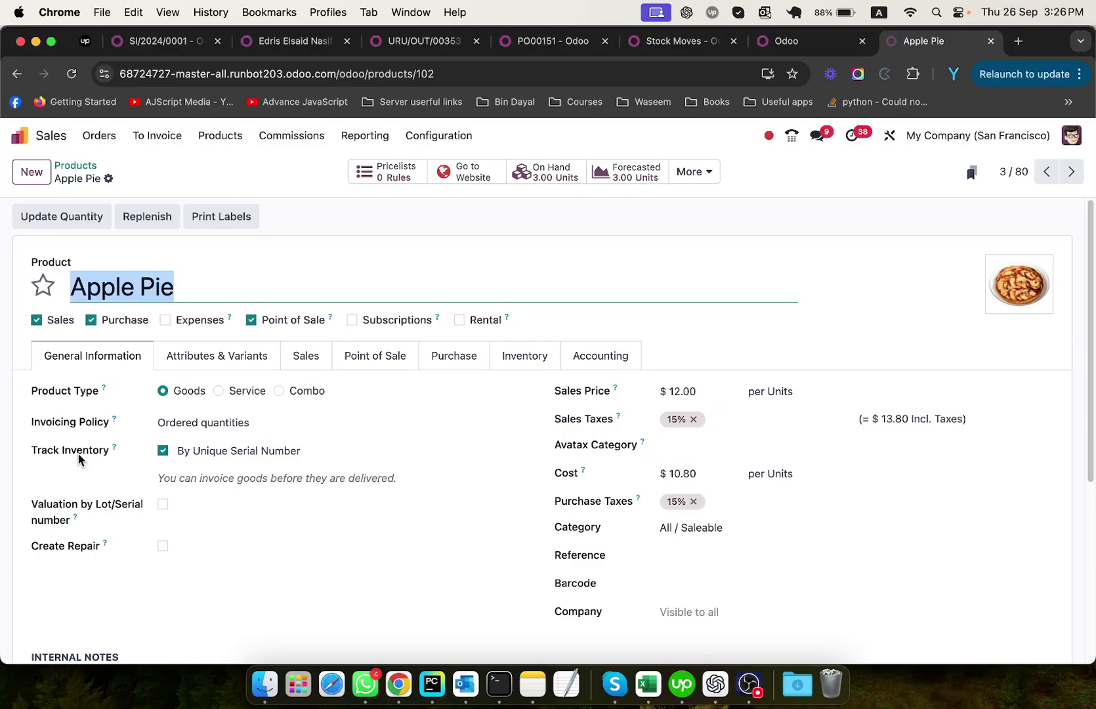
{"action": "left_click", "coordinate": [217, 458]}
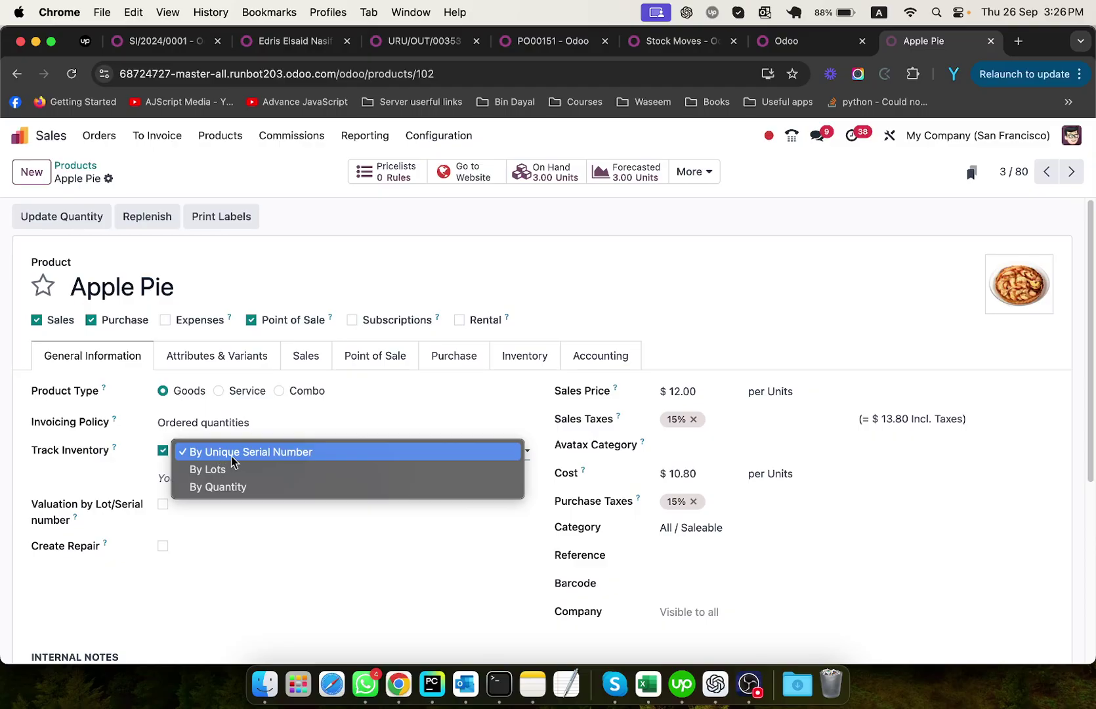
{"action": "left_click", "coordinate": [221, 456]}
{"action": "left_click", "coordinate": [533, 175]}
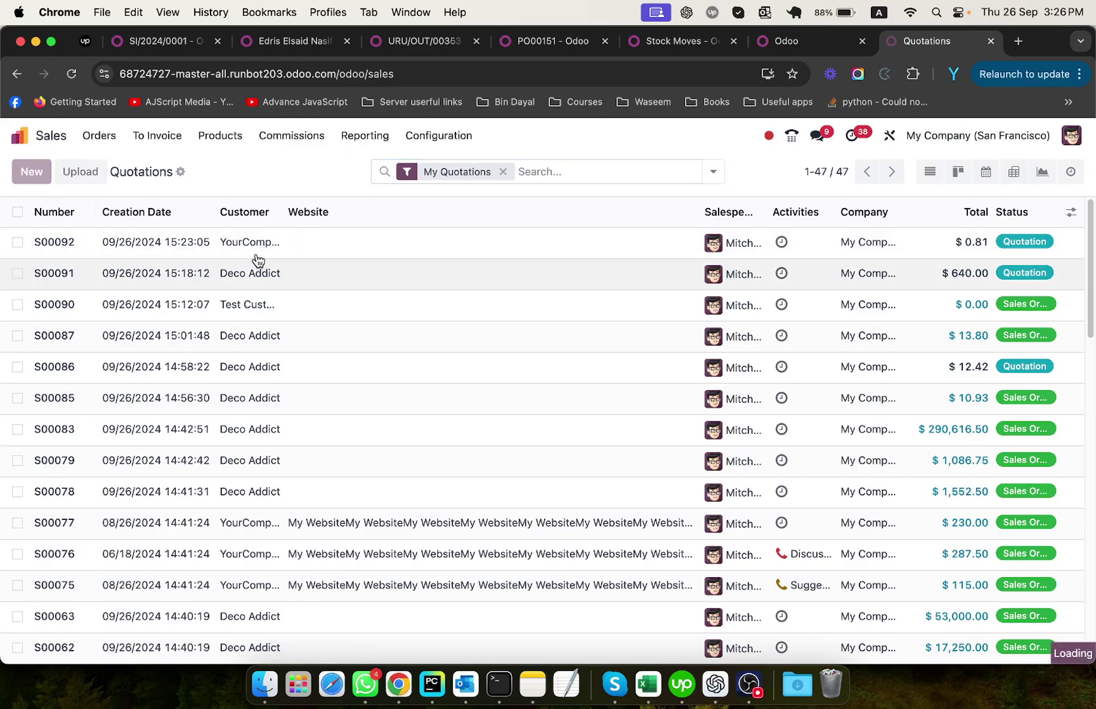
Create a new quotation for Deco Addict with one Apple Pie order line
{"action": "left_click", "coordinate": [226, 305]}
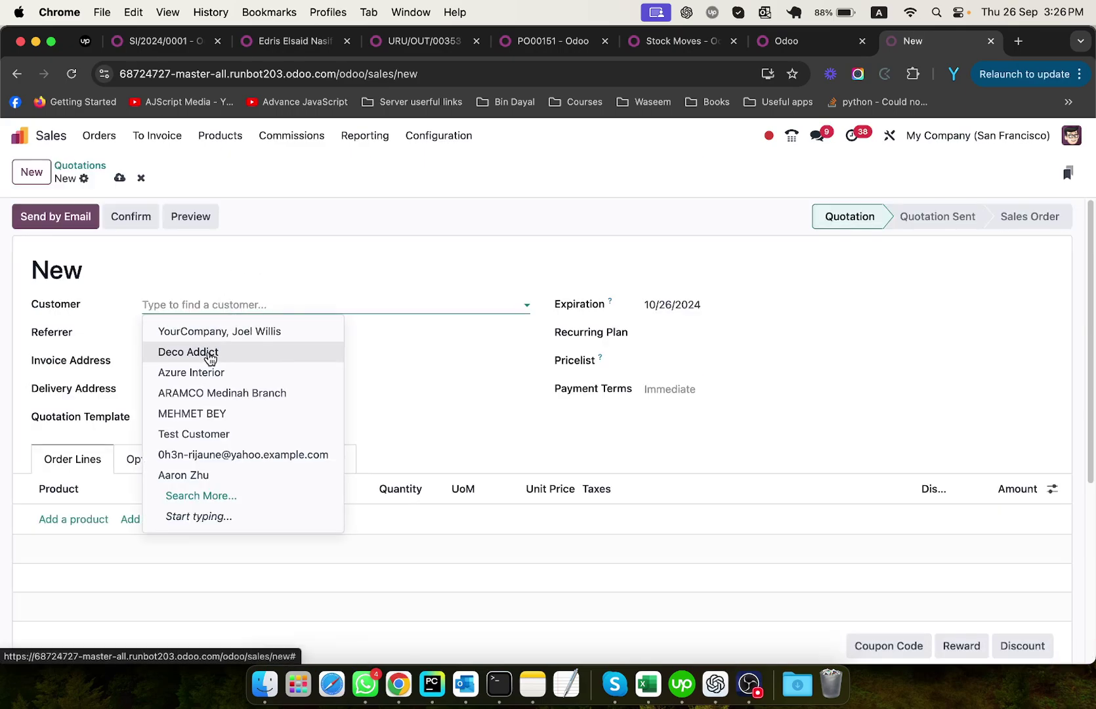
{"action": "left_click", "coordinate": [210, 352]}
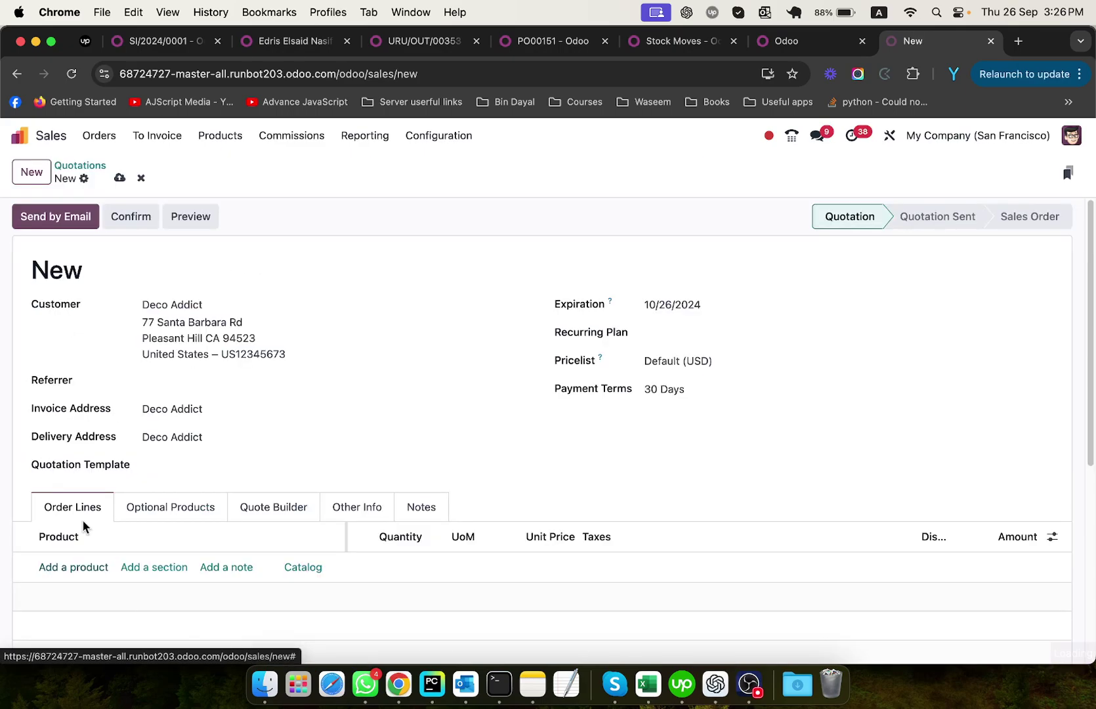
{"action": "left_click", "coordinate": [69, 569]}
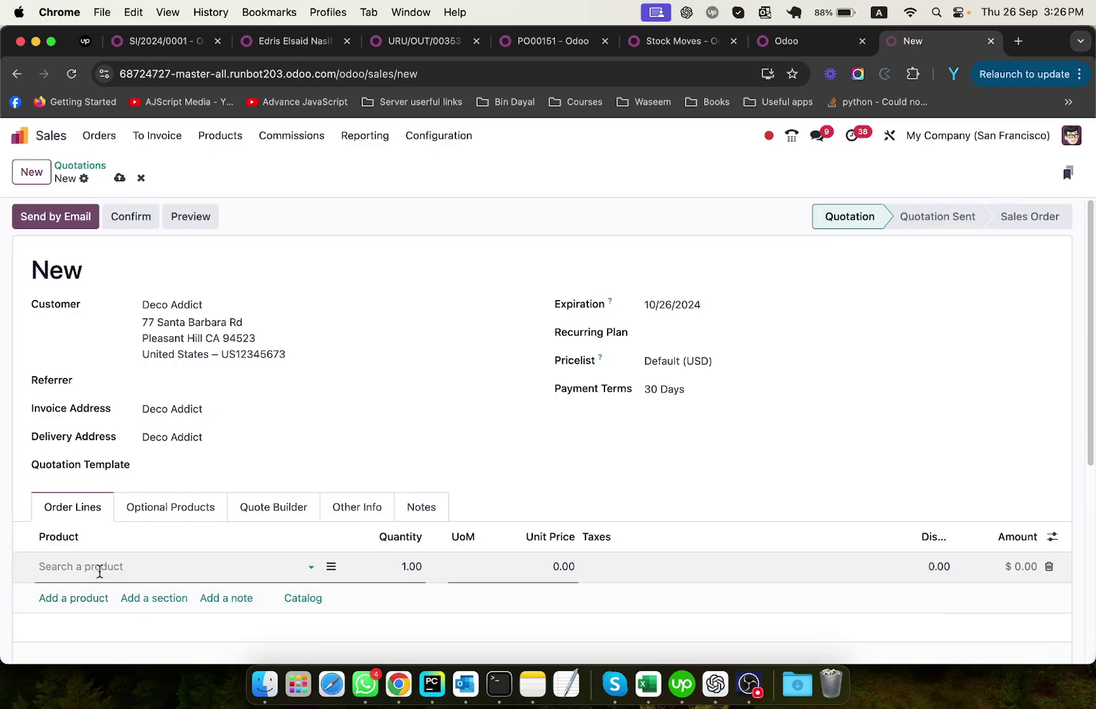
{"action": "type", "text": "appl"}
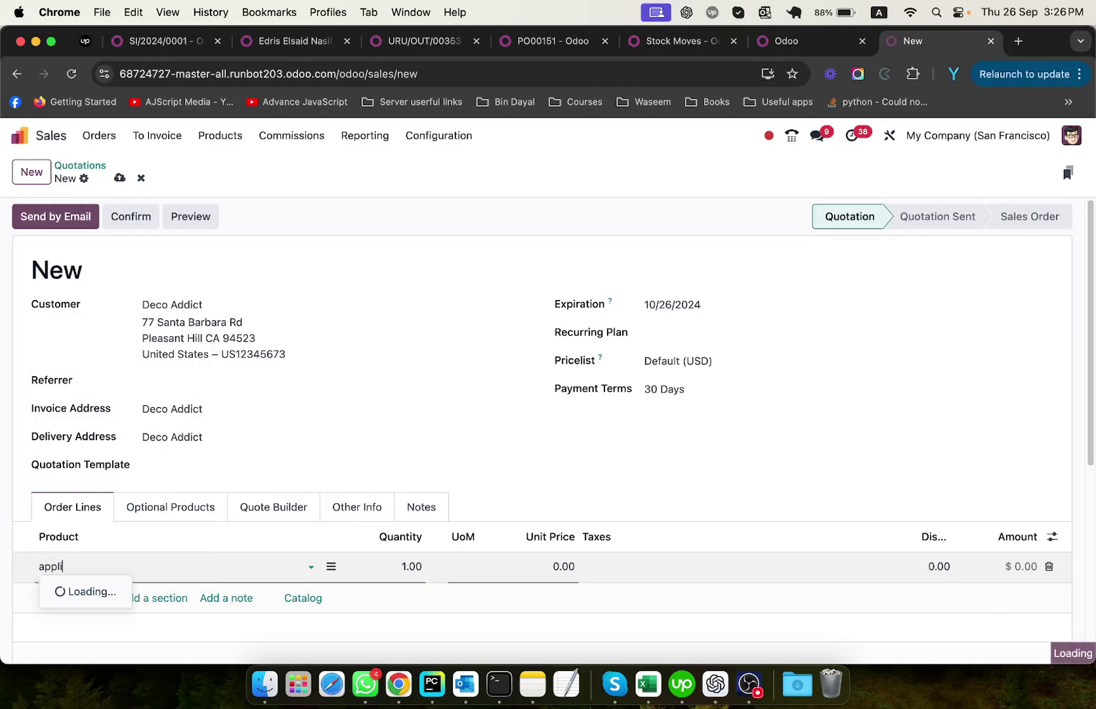
{"action": "type", "text": "e"}
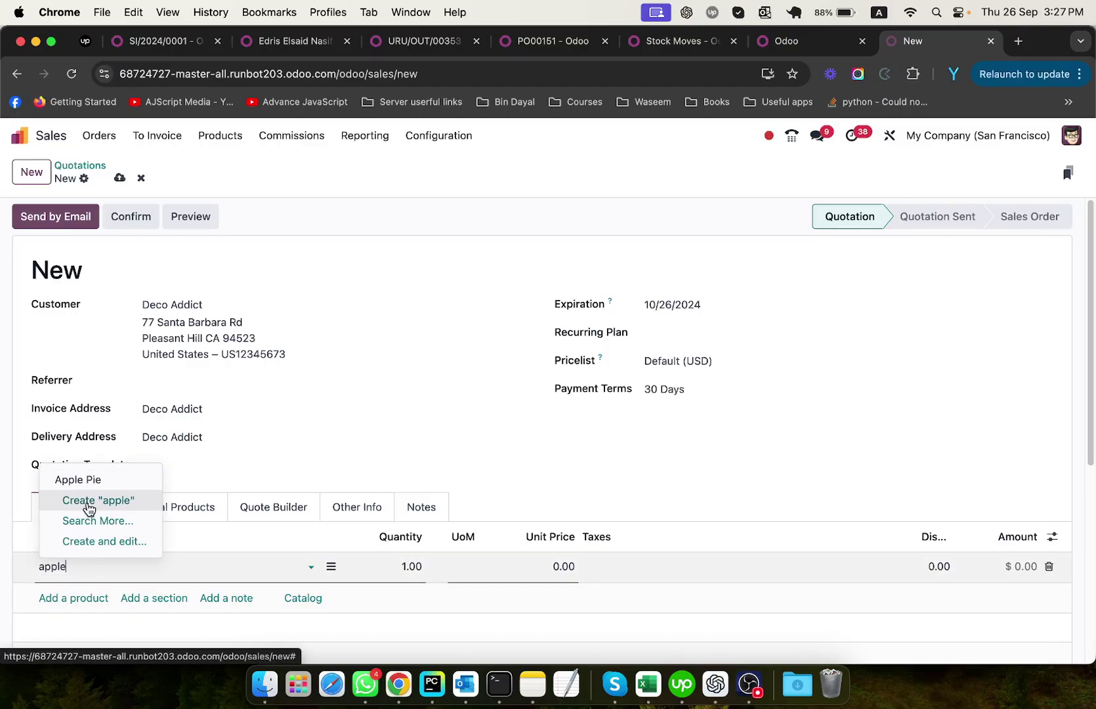
{"action": "left_click", "coordinate": [75, 479]}
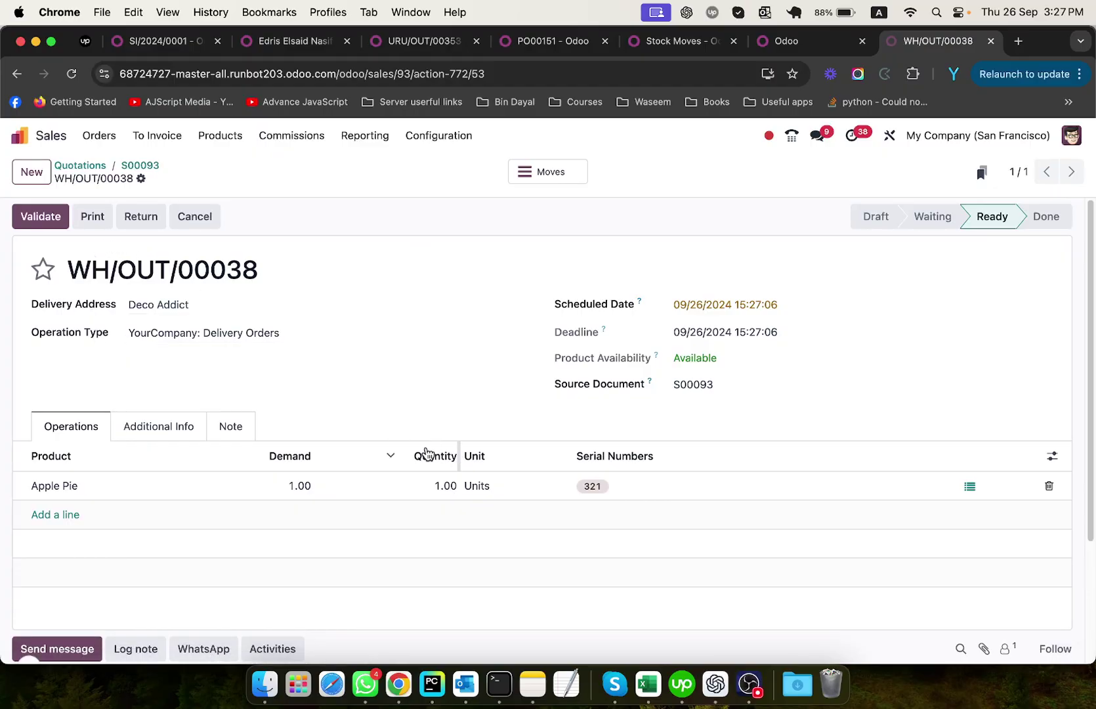
Swap serial 321 for 123 on the Apple Pie line and validate WH/OUT/00038
{"action": "left_click", "coordinate": [595, 493]}
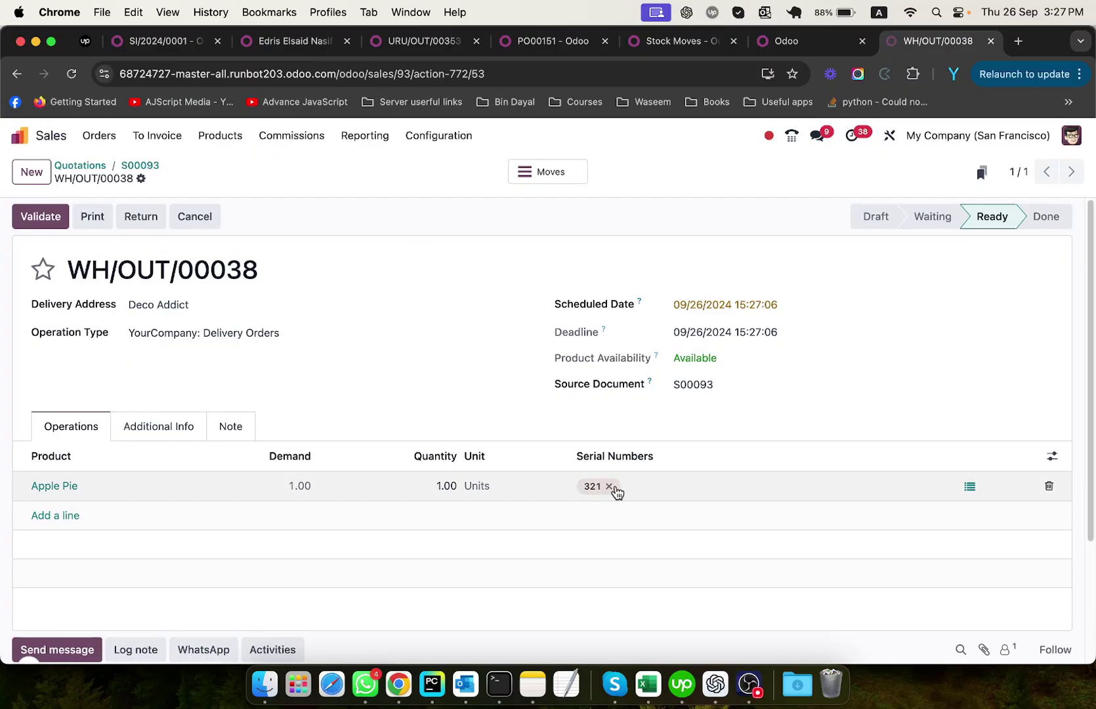
{"action": "left_click", "coordinate": [608, 486]}
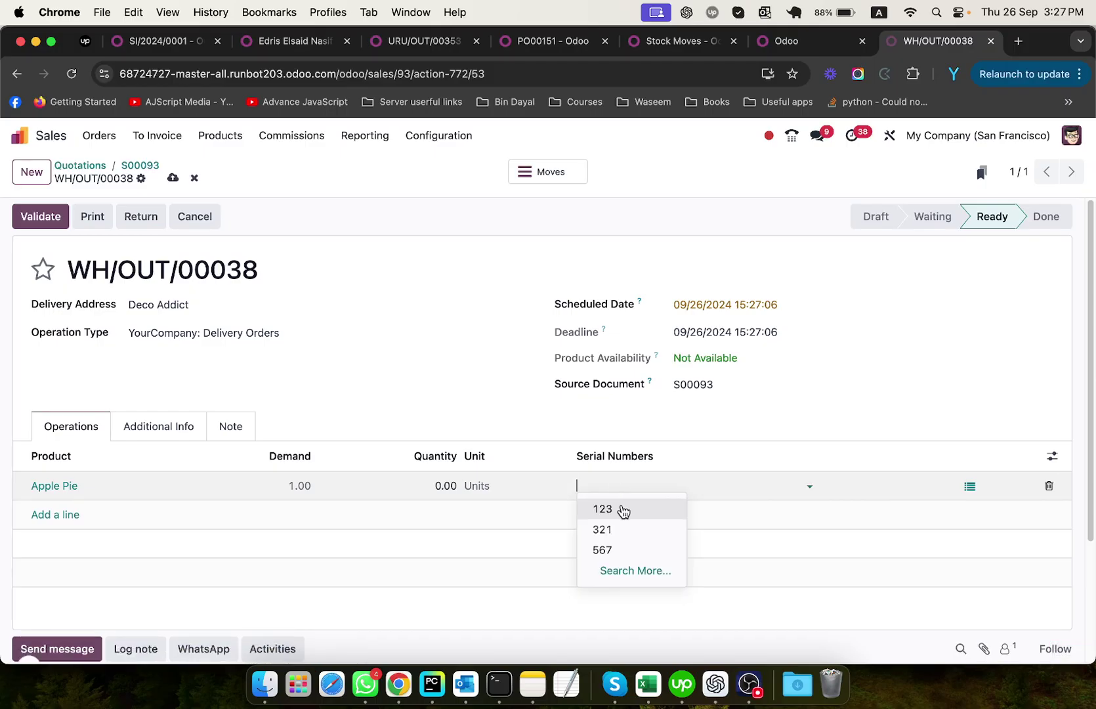
{"action": "left_click", "coordinate": [620, 509]}
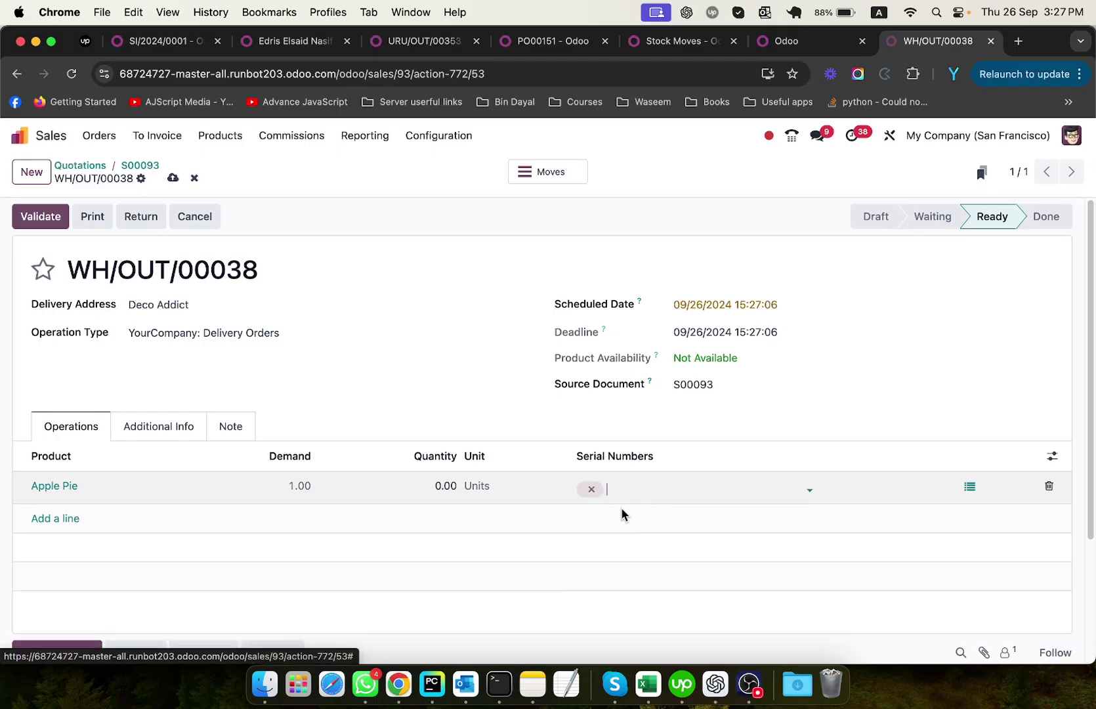
{"action": "left_click", "coordinate": [31, 216]}
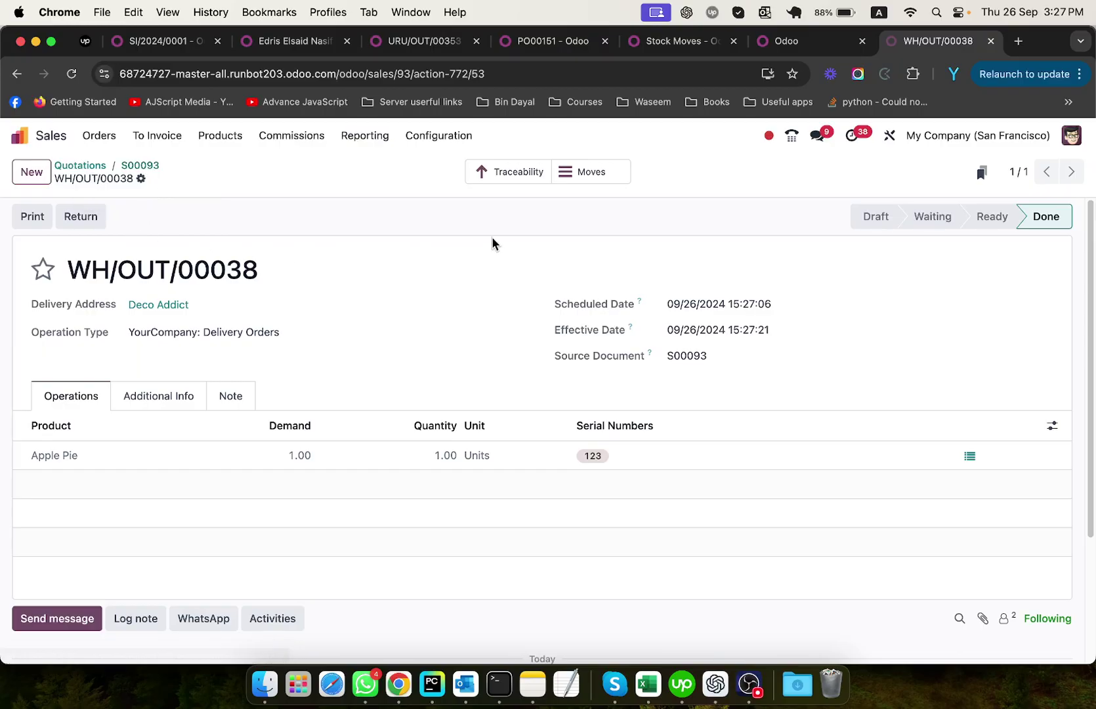
Return 1 Apple Pie from WH/OUT/00038 using Return for Exchange
{"action": "triple_click", "coordinate": [172, 270]}
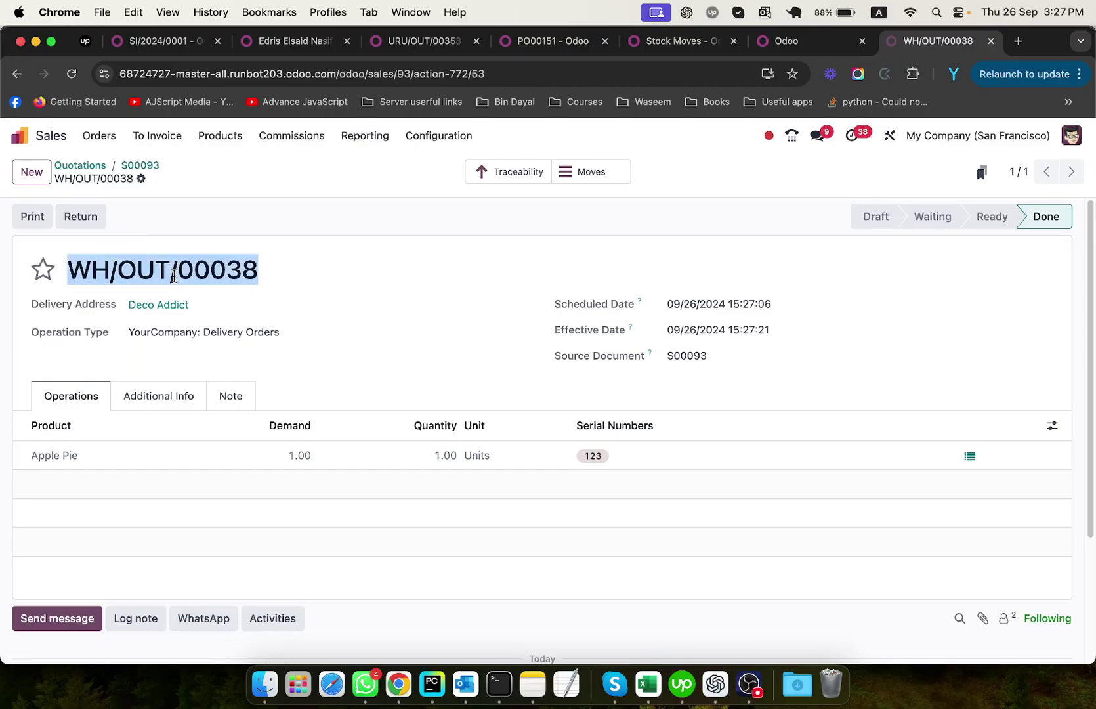
{"action": "left_click", "coordinate": [90, 226]}
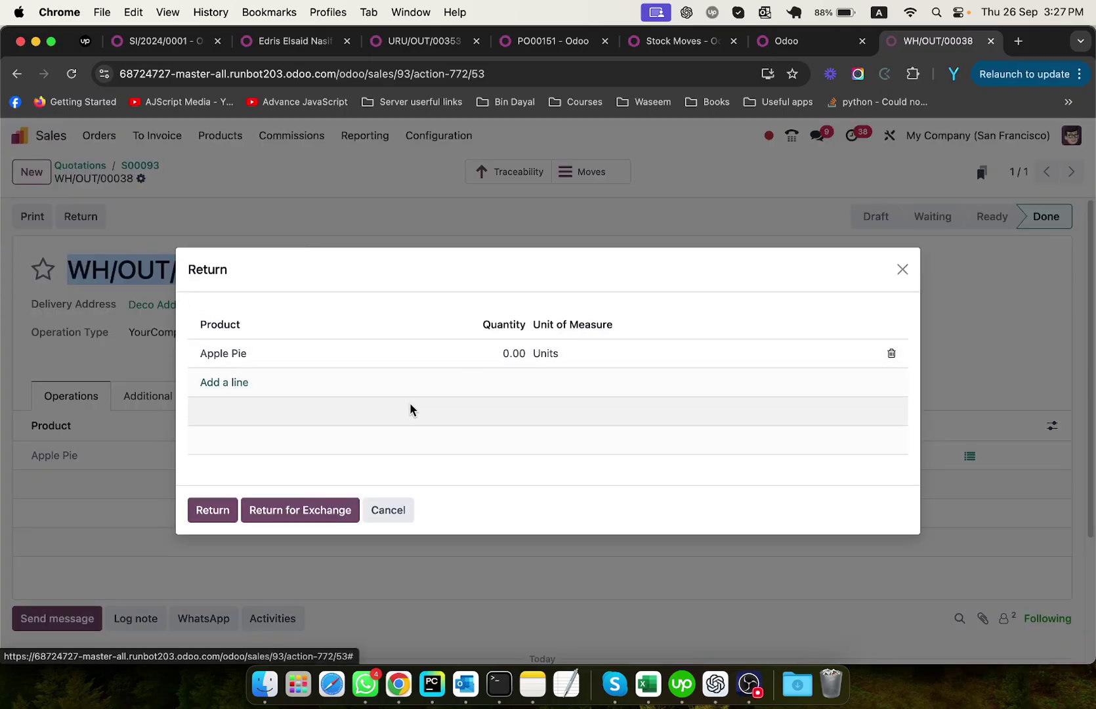
{"action": "left_click", "coordinate": [501, 353]}
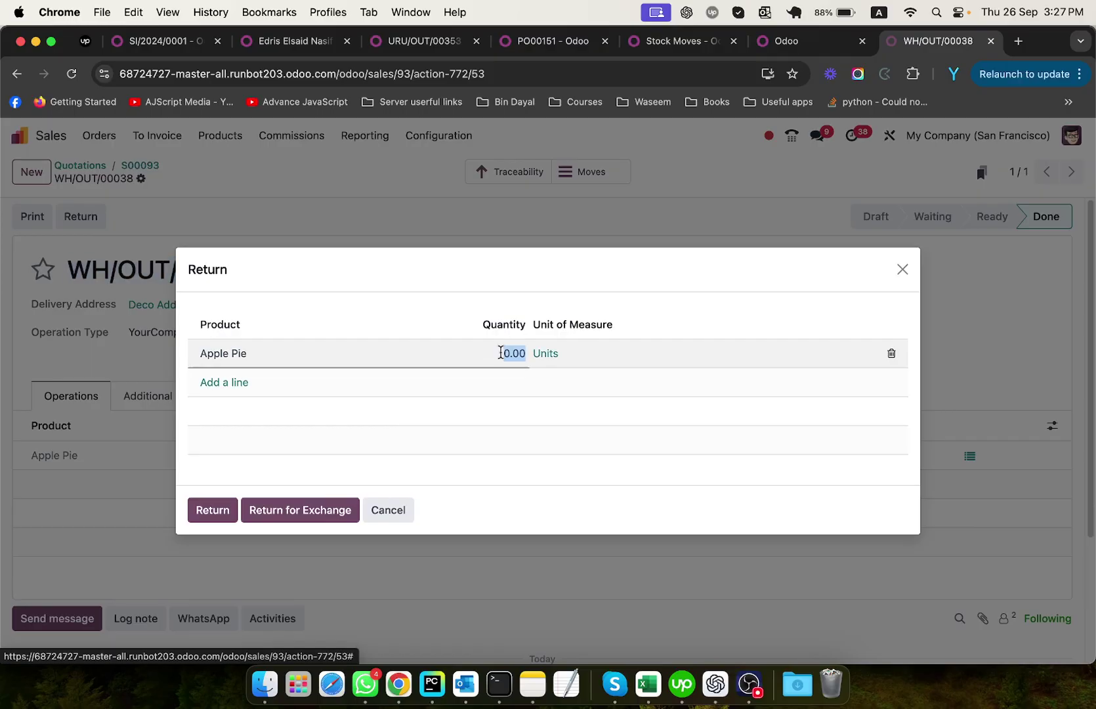
{"action": "type", "text": "1"}
{"action": "left_click", "coordinate": [224, 439]}
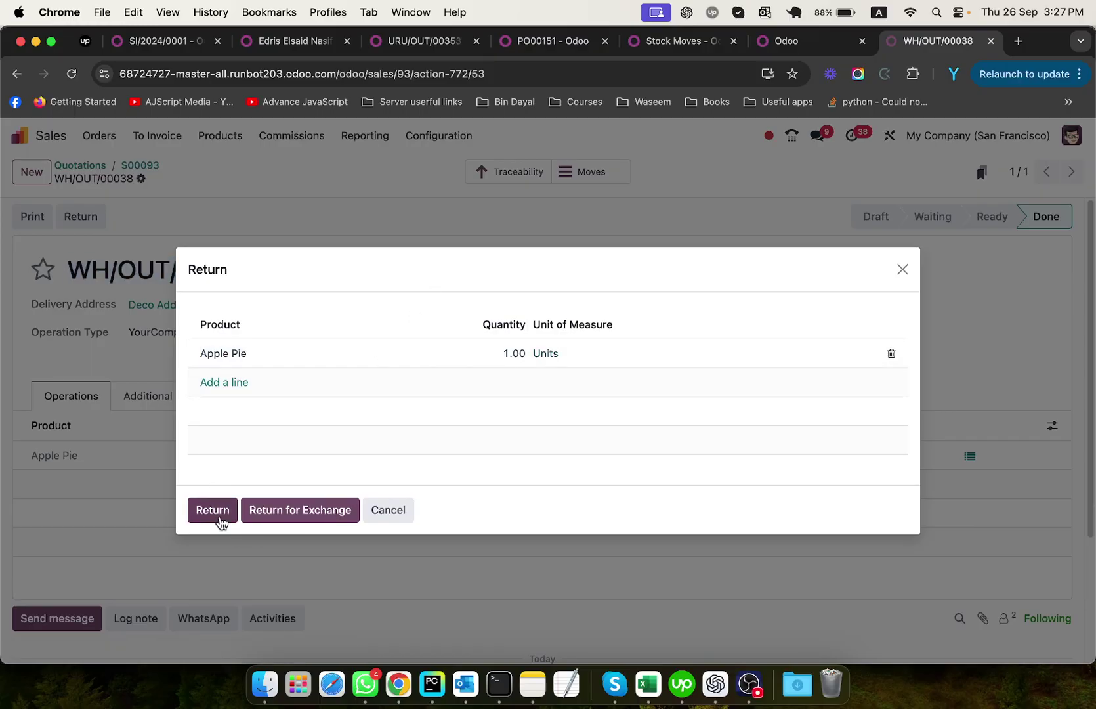
{"action": "left_click", "coordinate": [314, 510]}
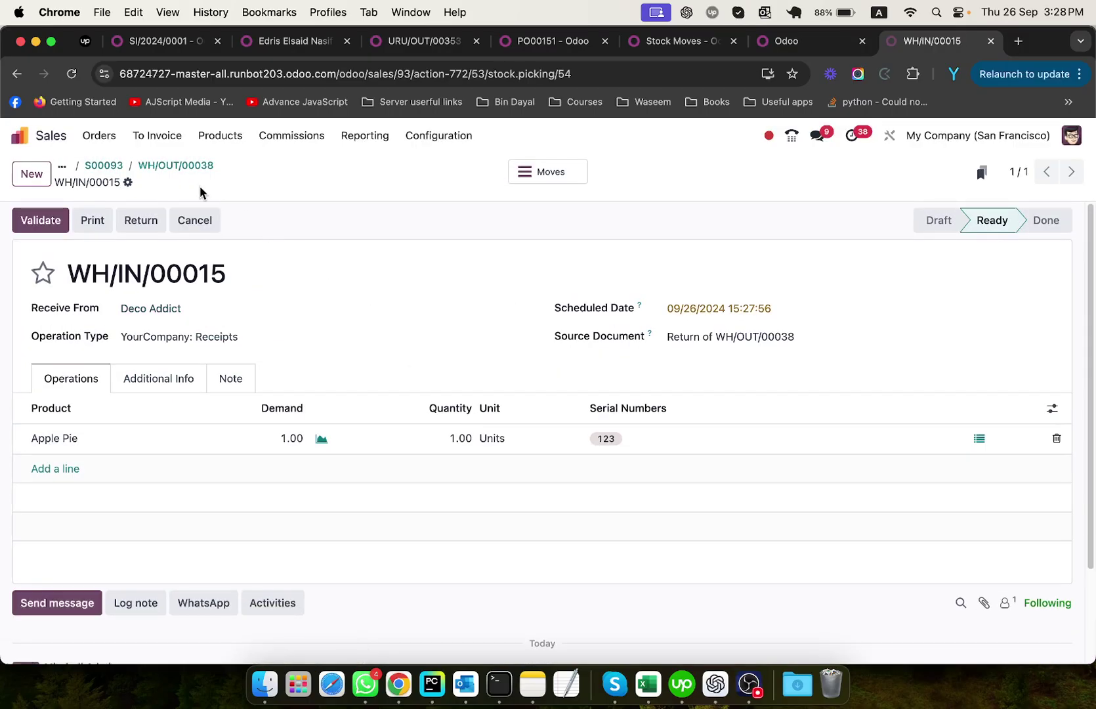
From S00093's transfers, open receipt WH/IN/00015 and validate it
{"action": "left_click", "coordinate": [105, 166]}
{"action": "left_click", "coordinate": [540, 176]}
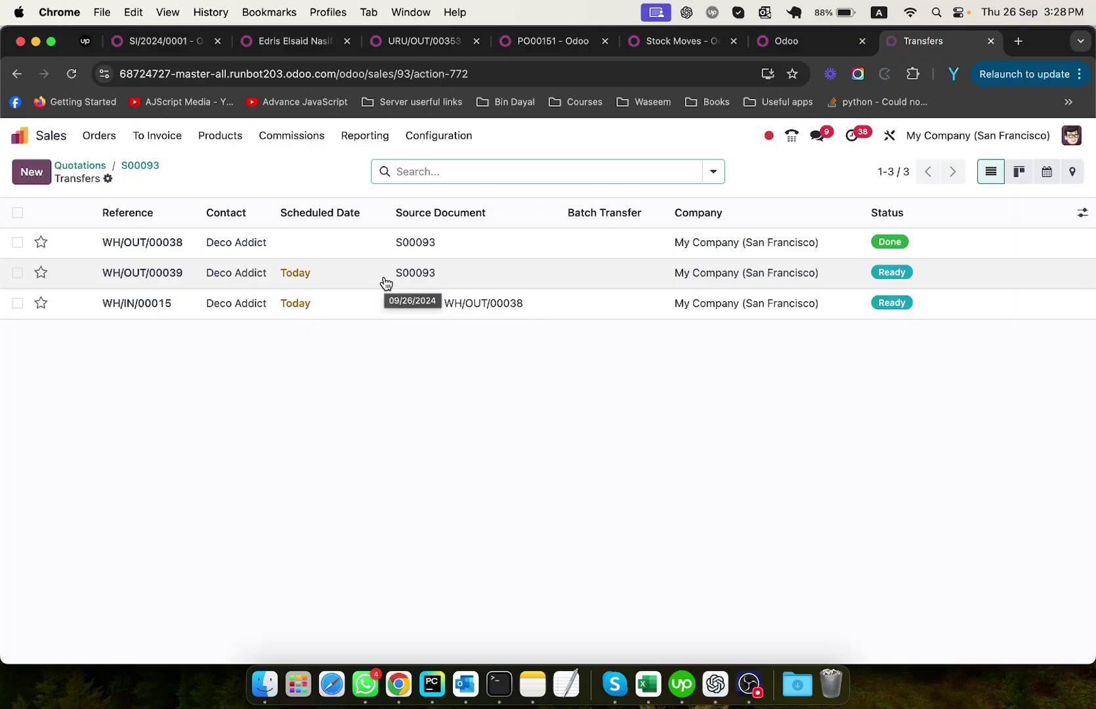
{"action": "left_click", "coordinate": [357, 303]}
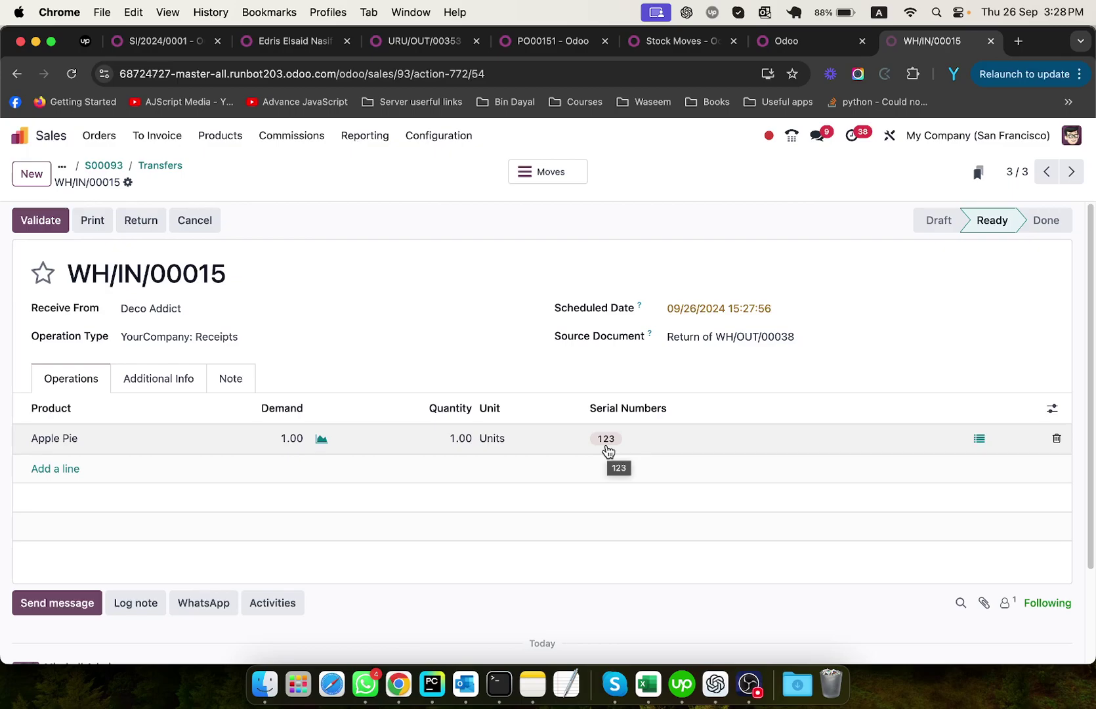
{"action": "left_click", "coordinate": [38, 220]}
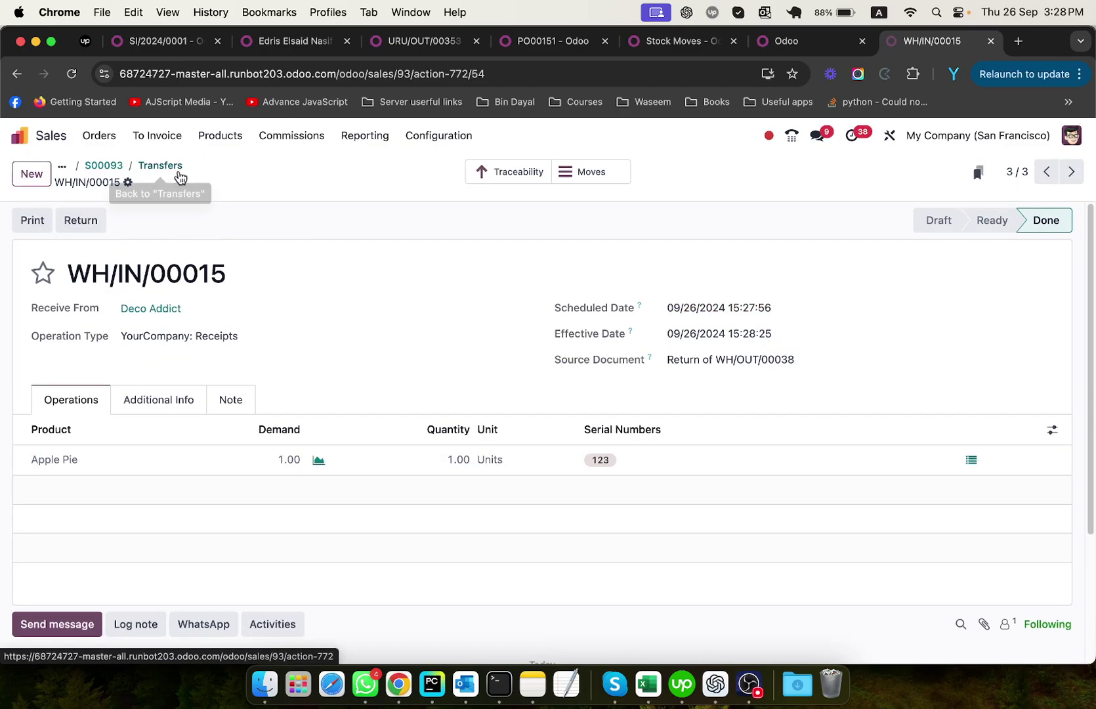
On WH/OUT/00039, replace serial 321 with 567, save, and validate the delivery
{"action": "left_click", "coordinate": [179, 178]}
{"action": "left_click", "coordinate": [471, 276]}
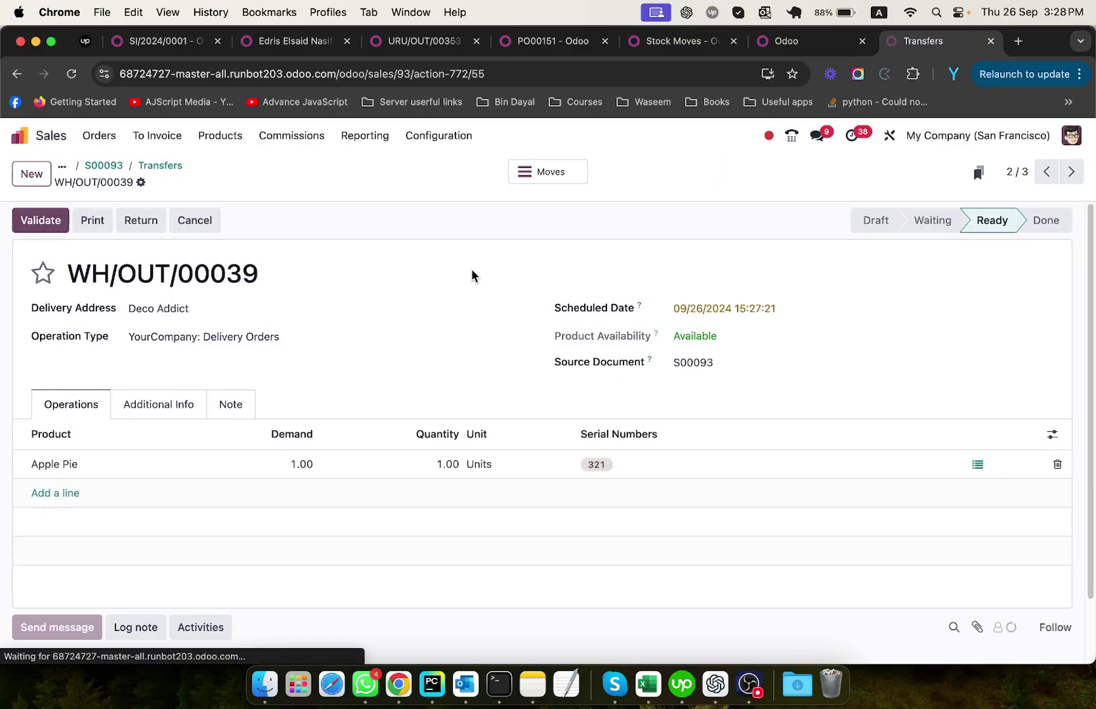
{"action": "left_click", "coordinate": [615, 464]}
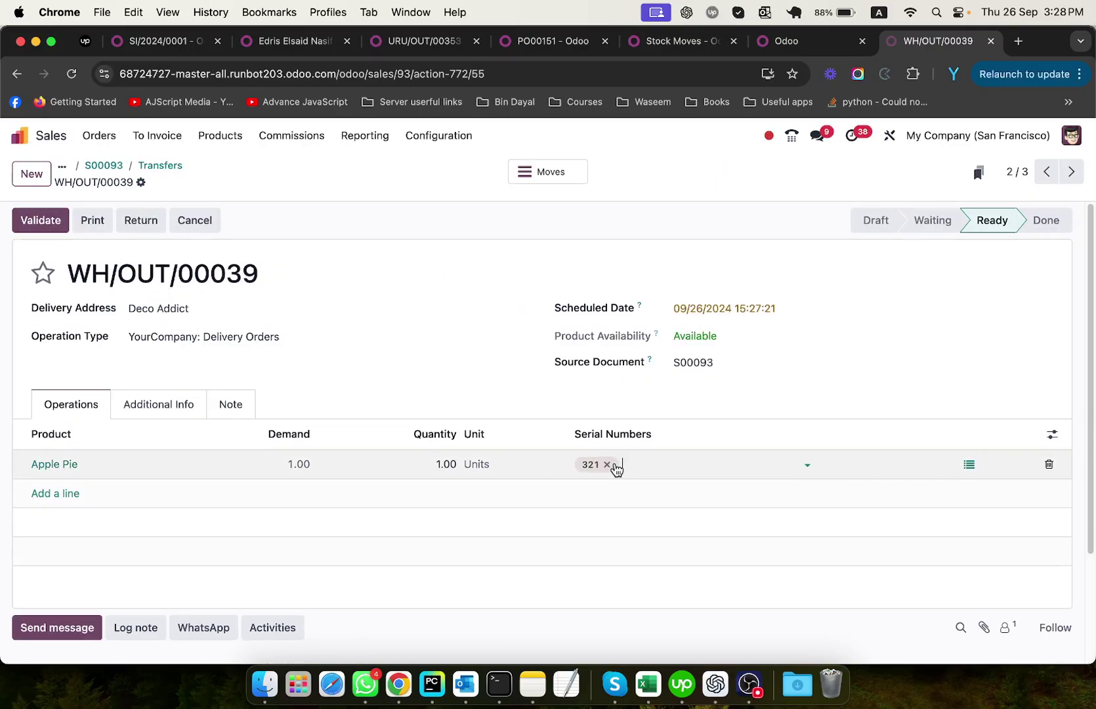
{"action": "left_click", "coordinate": [607, 465]}
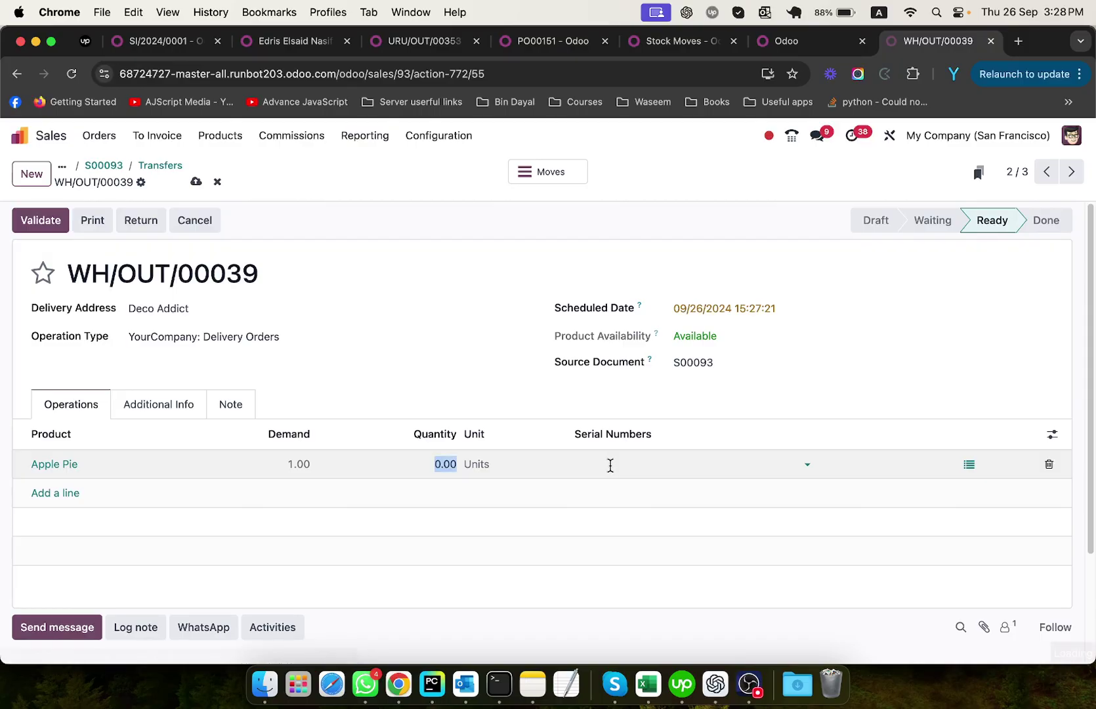
{"action": "left_click", "coordinate": [611, 465]}
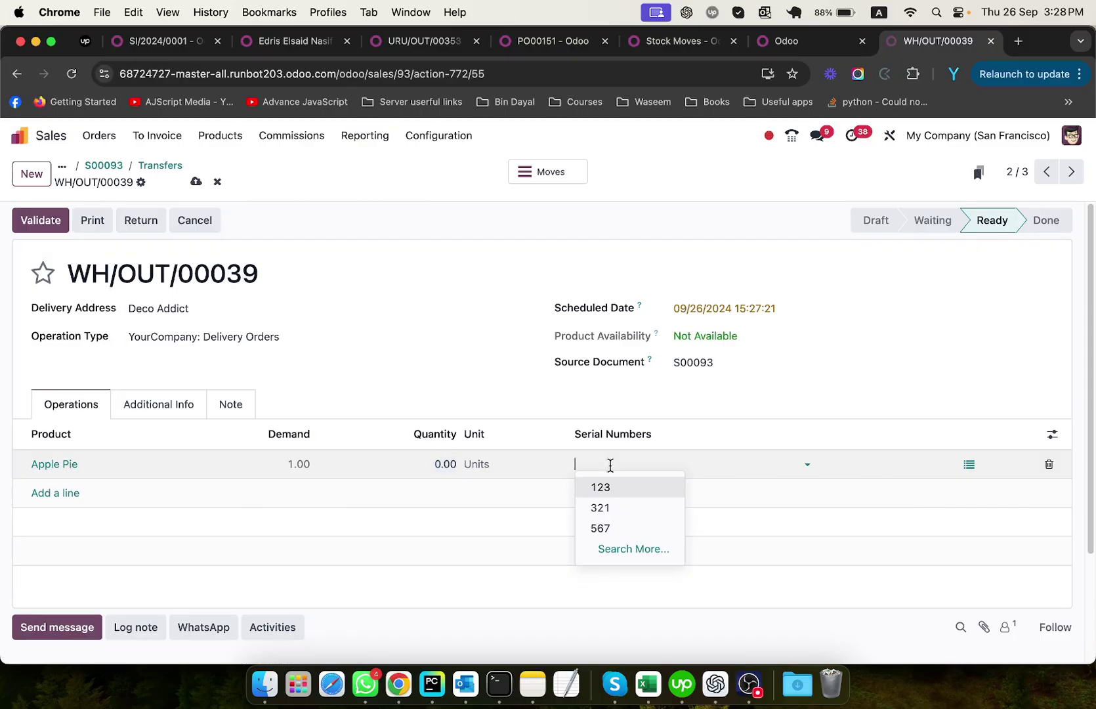
{"action": "left_click", "coordinate": [602, 529]}
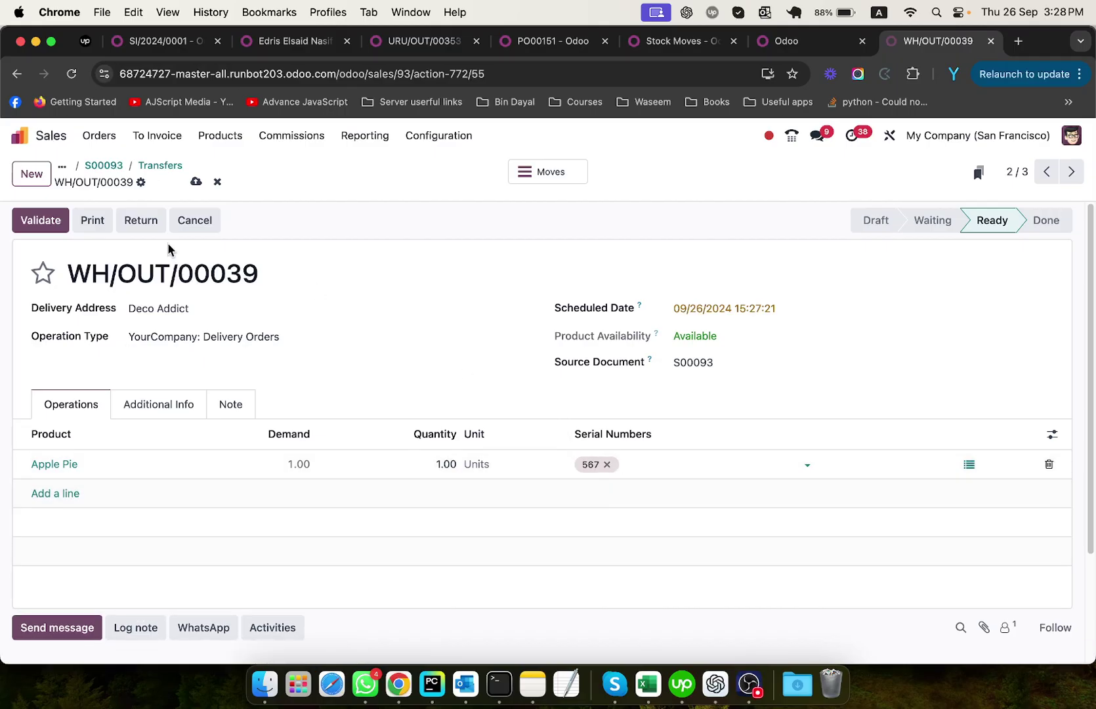
{"action": "left_click", "coordinate": [364, 235]}
{"action": "left_click", "coordinate": [195, 181]}
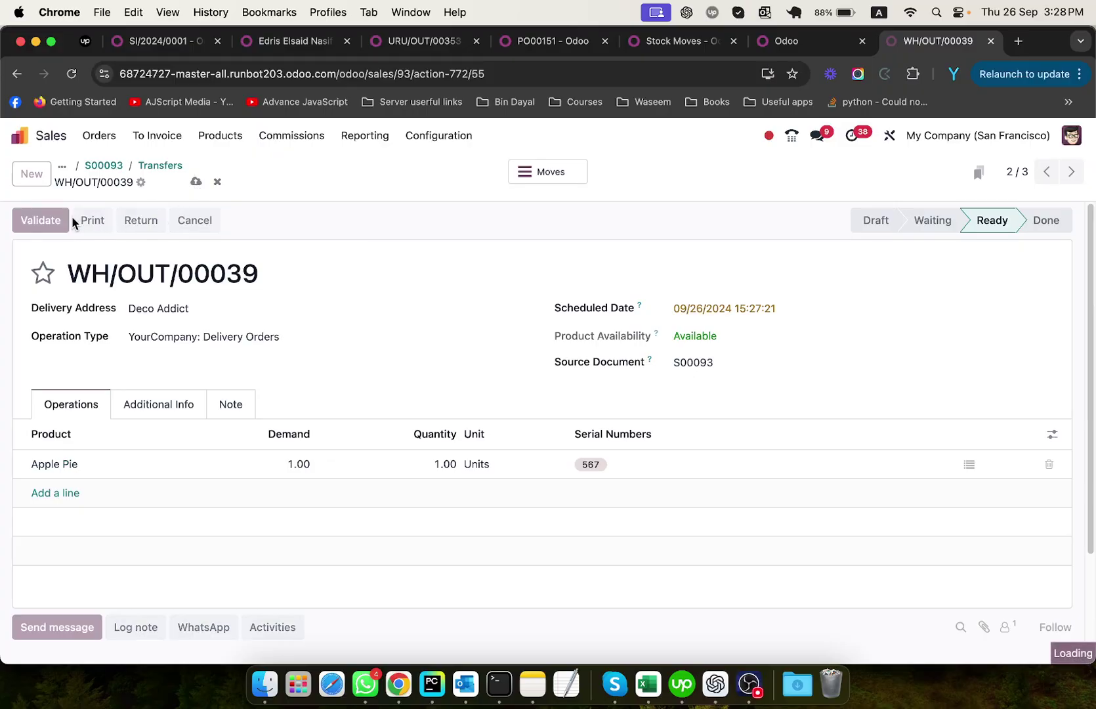
{"action": "left_click", "coordinate": [42, 226]}
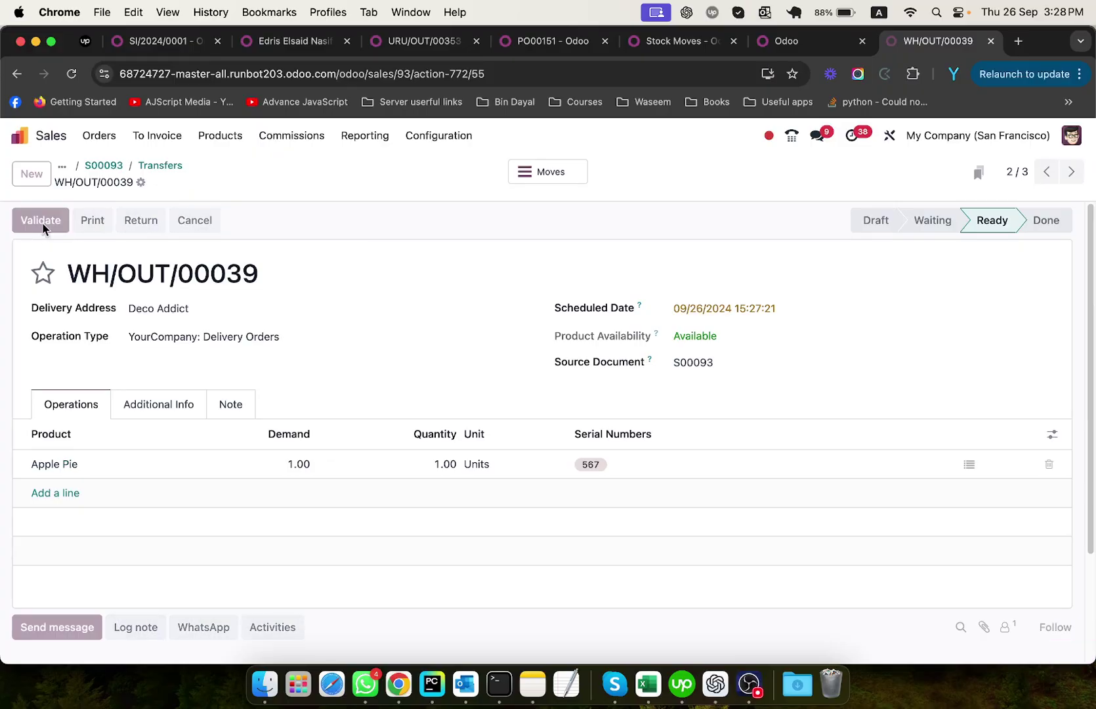
Check the Apple Pie move's serial, then view on-hand stock: serials 123 and 321, 2.00 total
{"action": "left_click", "coordinate": [48, 461]}
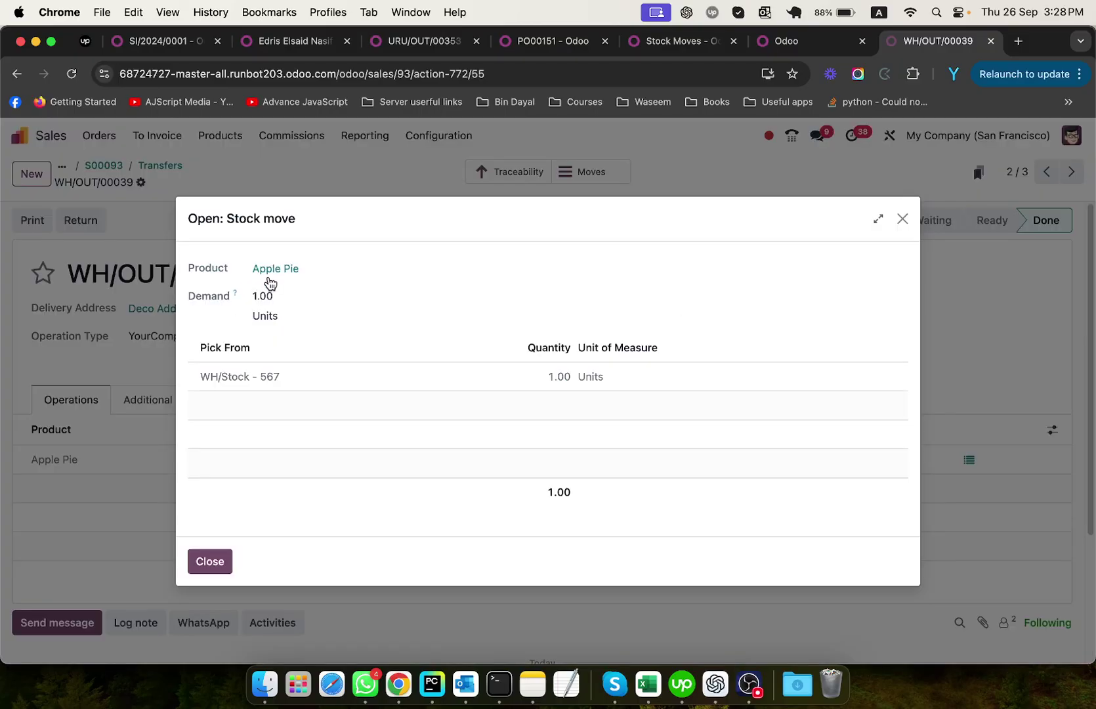
{"action": "key", "text": "Escape"}
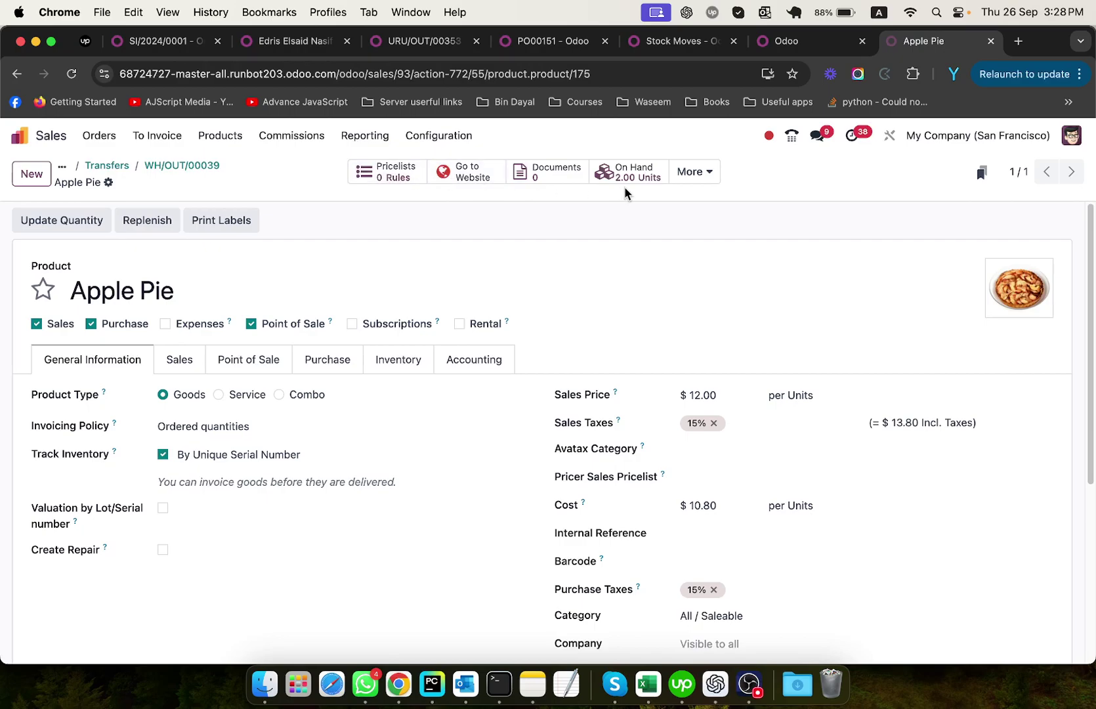
{"action": "left_click", "coordinate": [627, 176]}
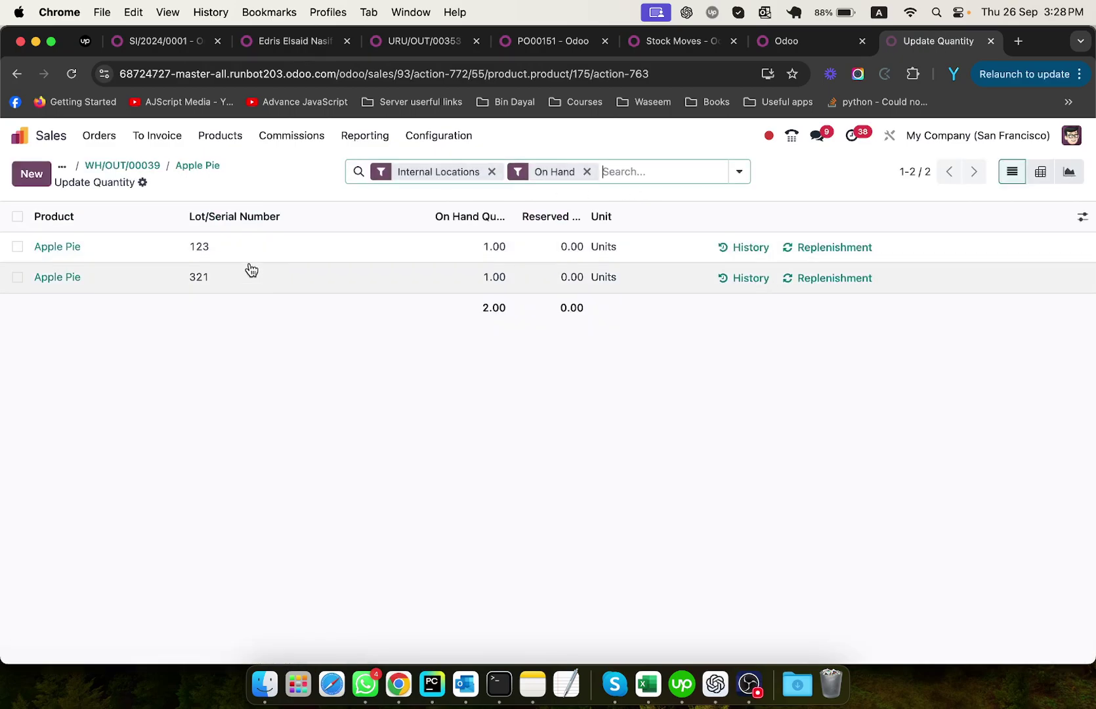